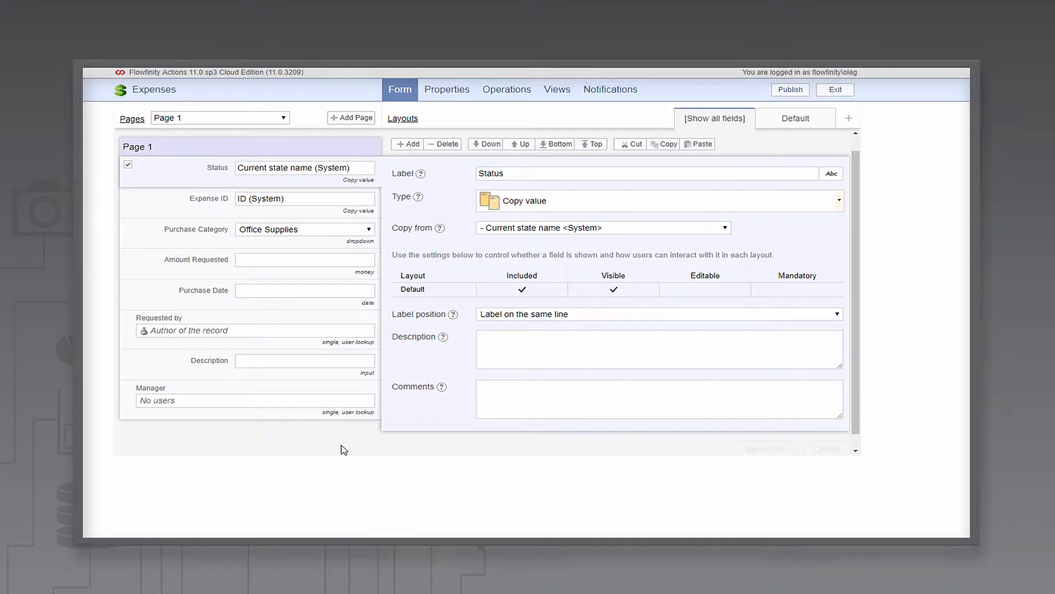
Step: Add the workflow states Submitted, Approved by Team Lead and Approved by Regional Manager
click(506, 95)
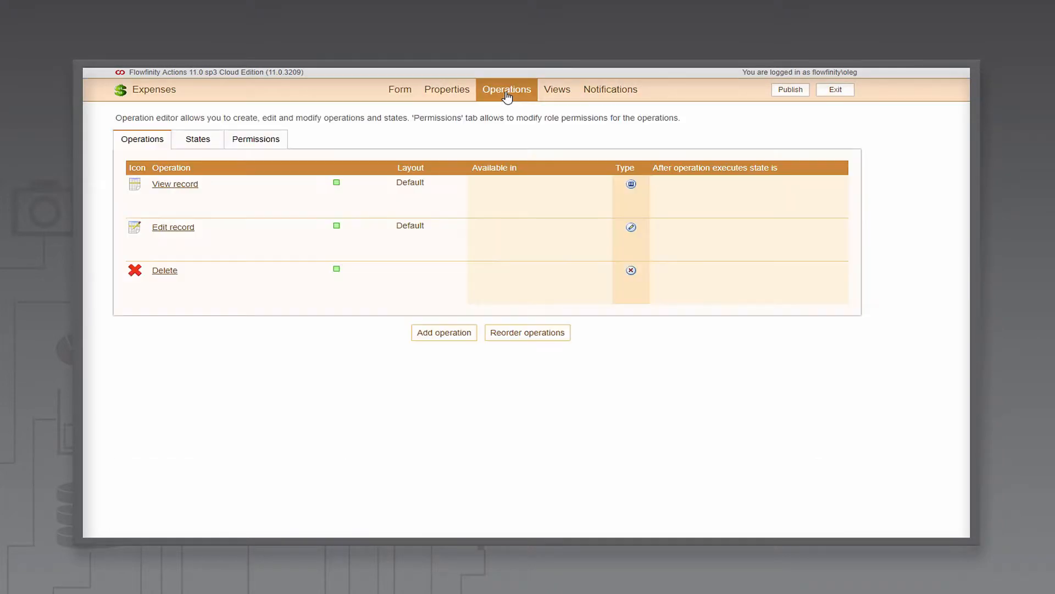
click(196, 144)
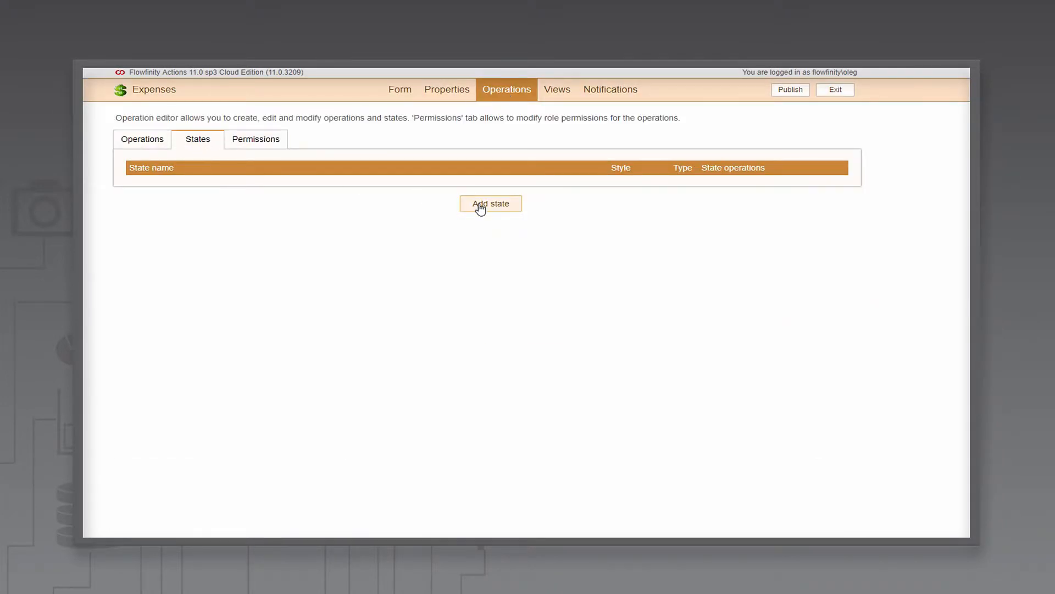
click(480, 207)
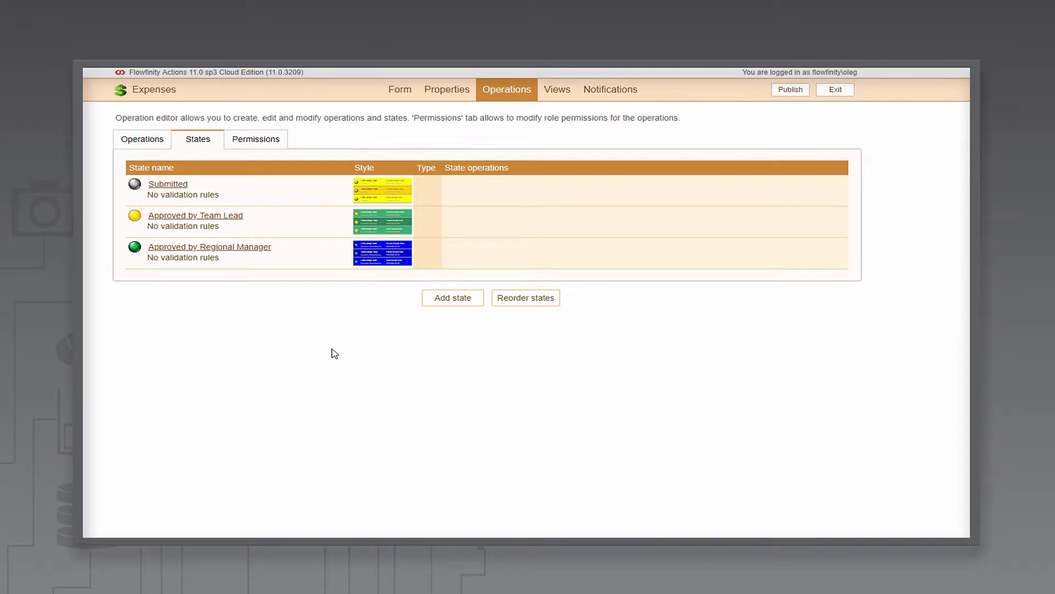
Step: Create a new view titled "Awaiting Team Lead Approval"
click(558, 91)
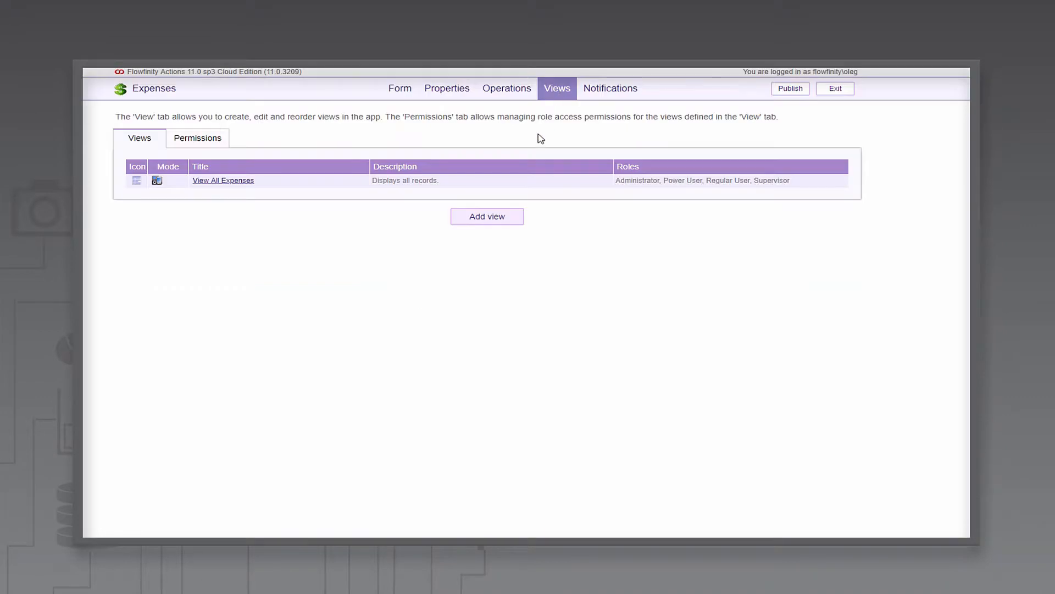
click(490, 220)
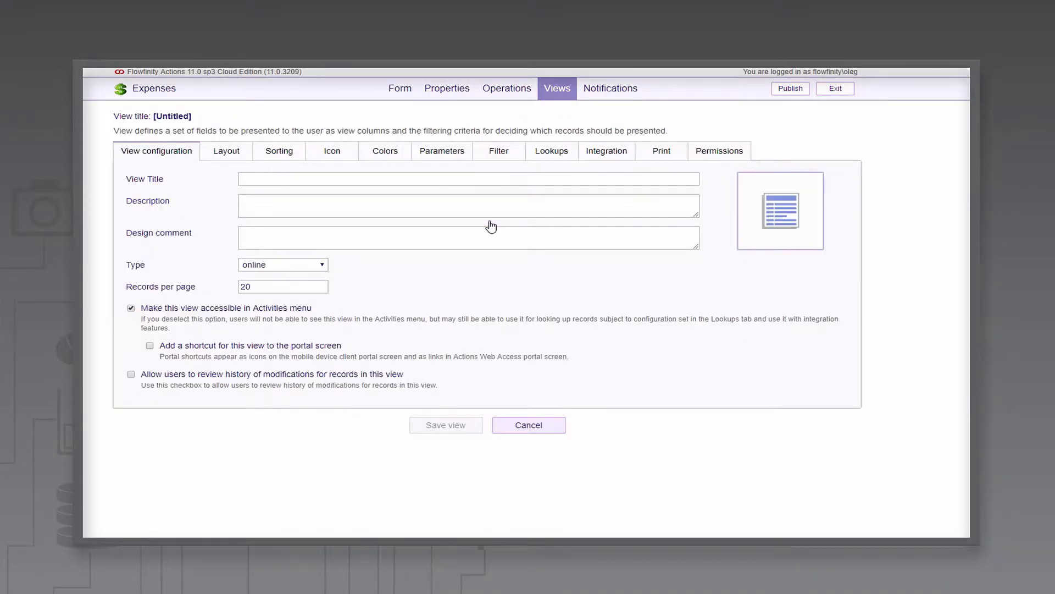
click(527, 183)
text(Awaiting Team Lead Approval)
Step: Add a filter condition so the view shows records whose Current state name equals Submitted
click(506, 158)
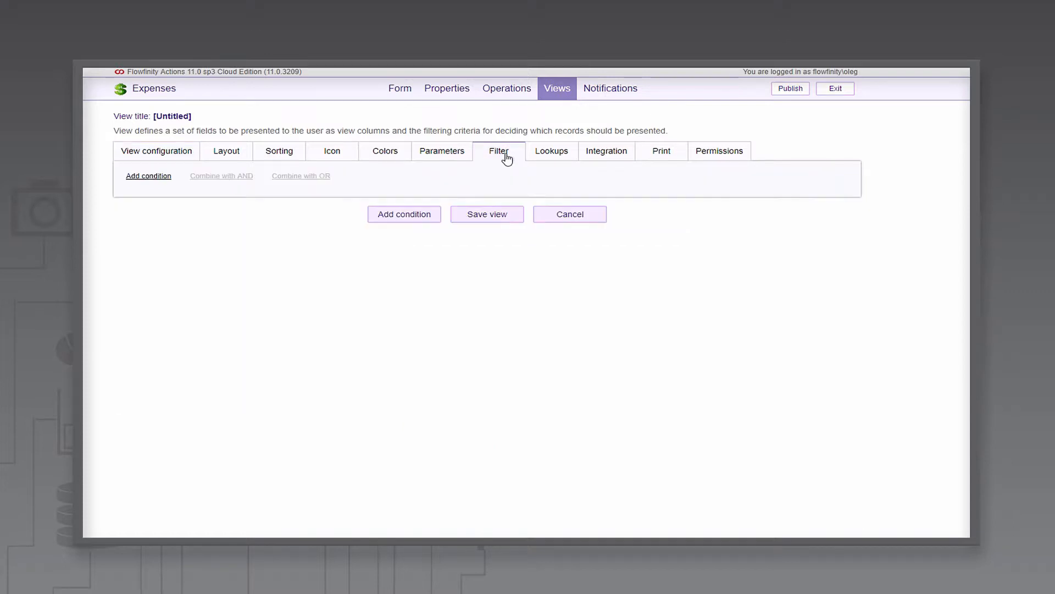
click(411, 219)
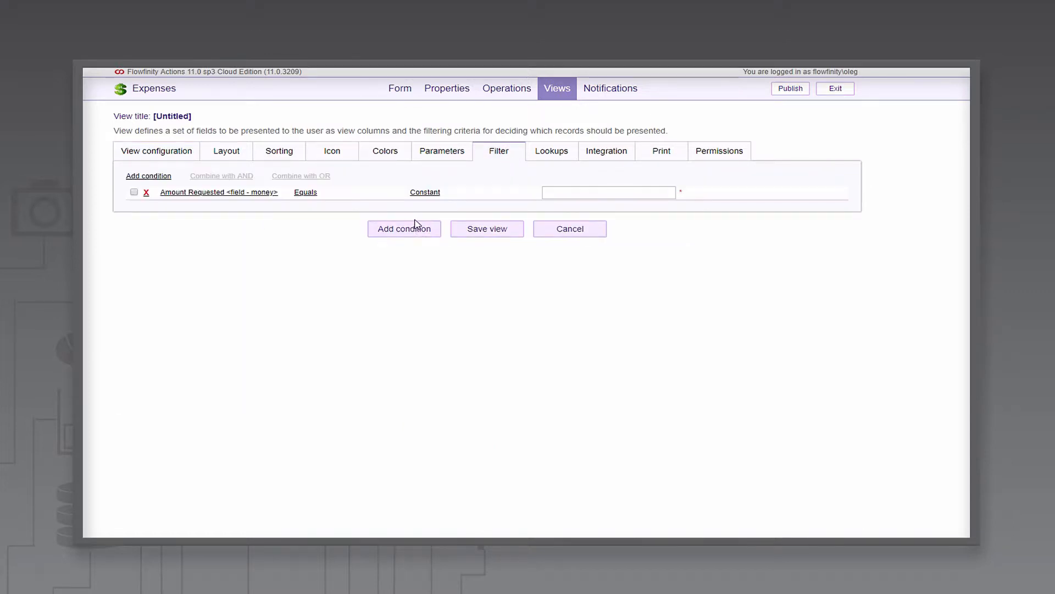
click(249, 193)
scroll(243, 275, down, 2)
click(241, 276)
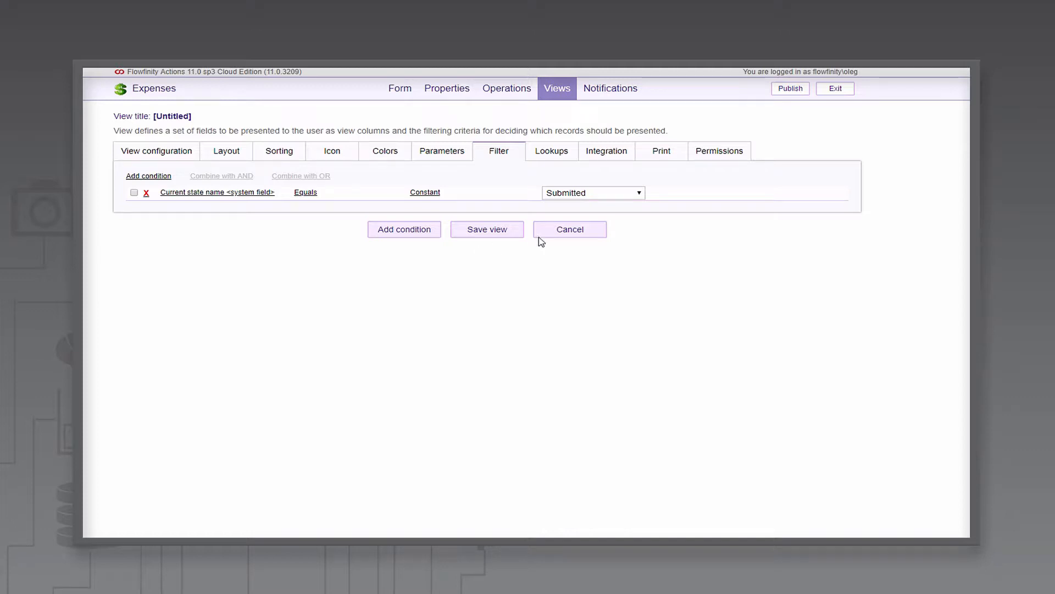
Step: Restrict the view's access to the Supervisor role only and save the view
click(719, 158)
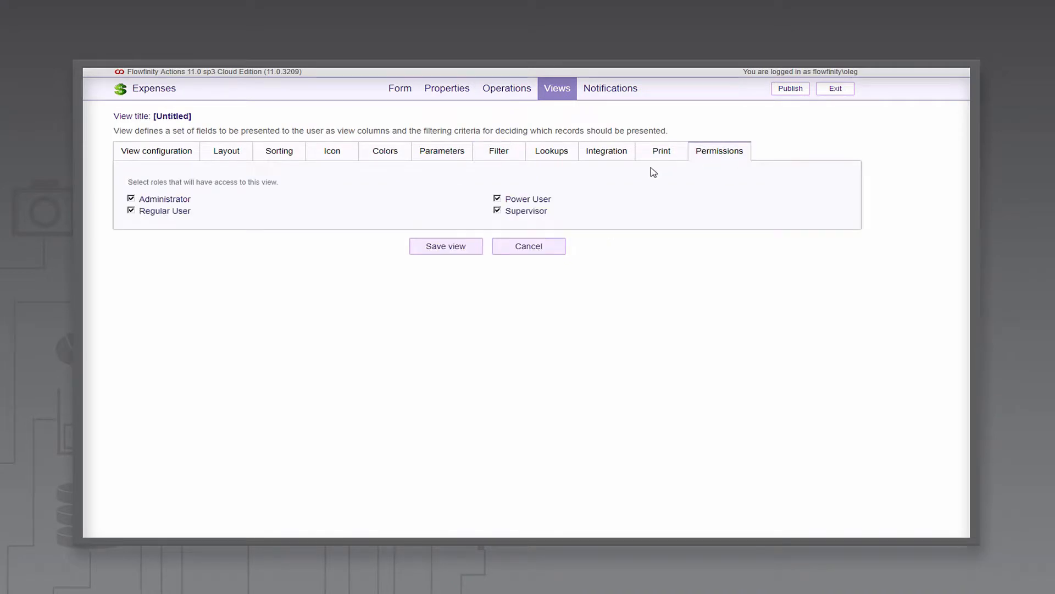
click(131, 199)
click(131, 211)
click(497, 198)
click(448, 247)
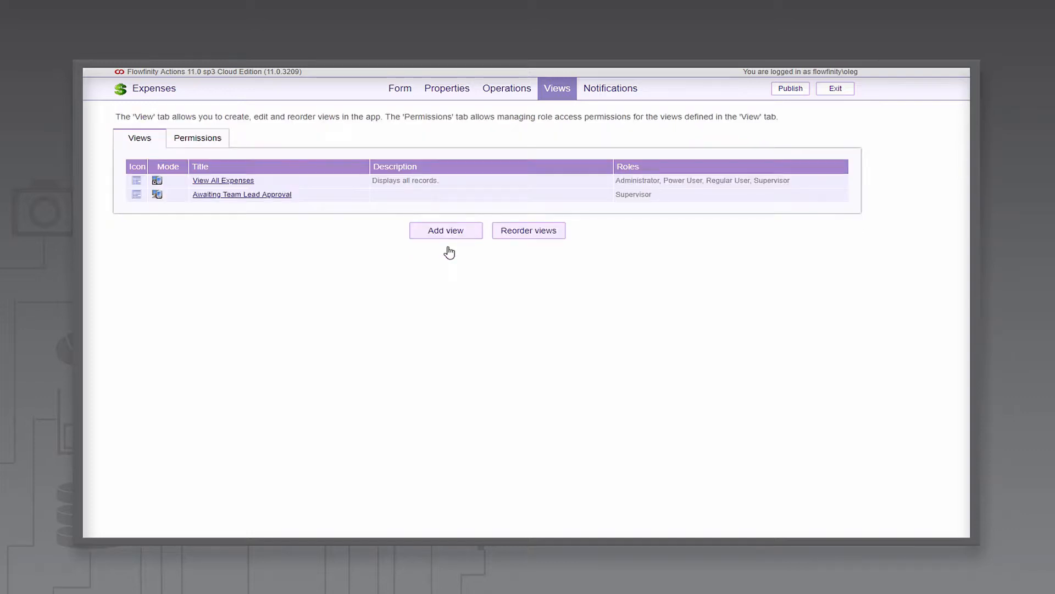
Step: Create another view titled "Awaiting Regional Manager Approval"
click(449, 238)
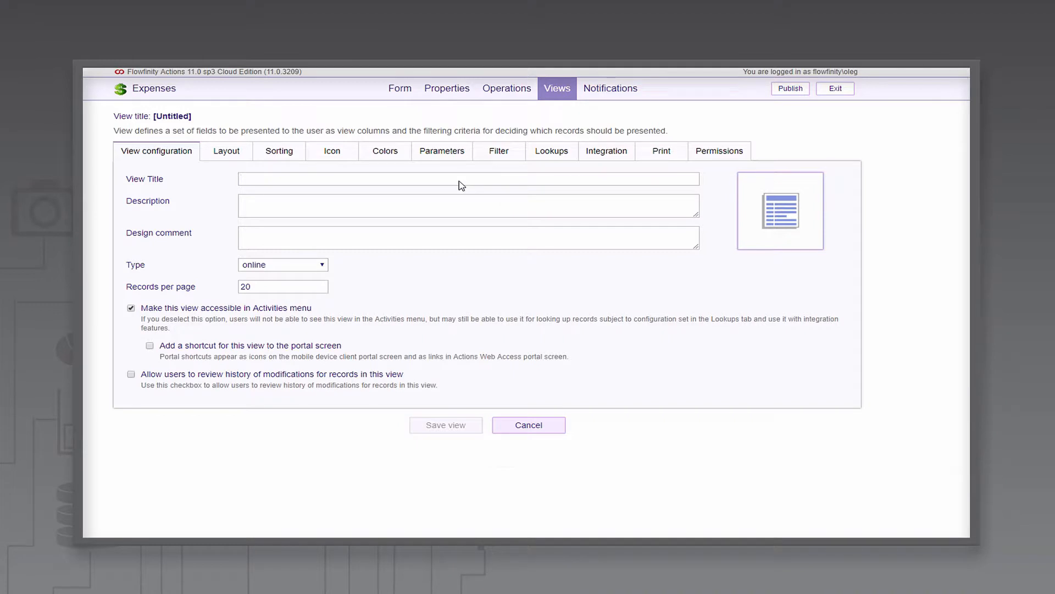
text(Awaiting Regional Manager Approval)
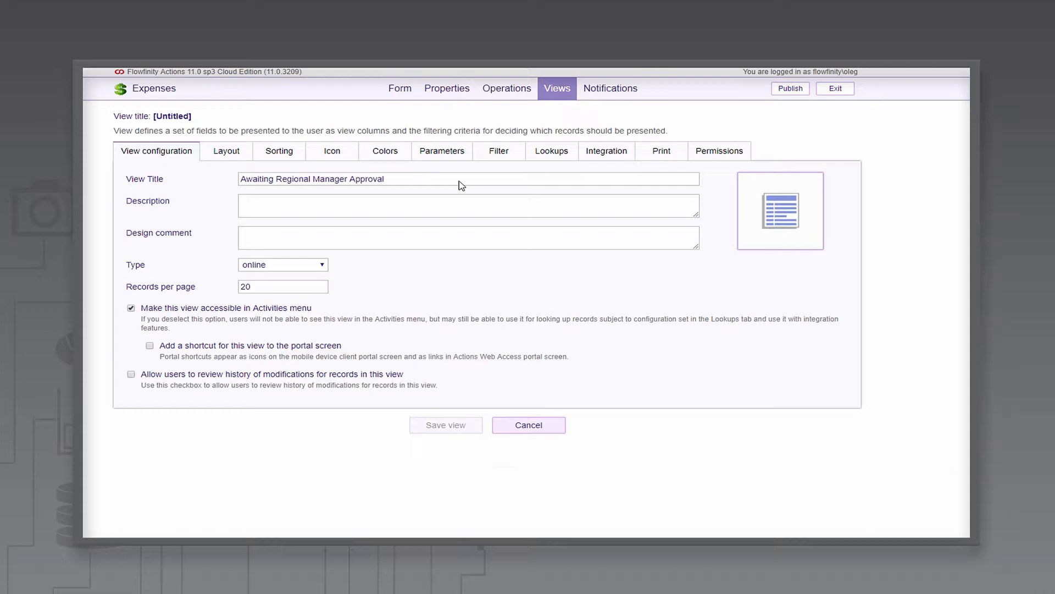
Step: Filter this view to records whose Current state name equals Approved by Team Lead
click(495, 157)
click(418, 210)
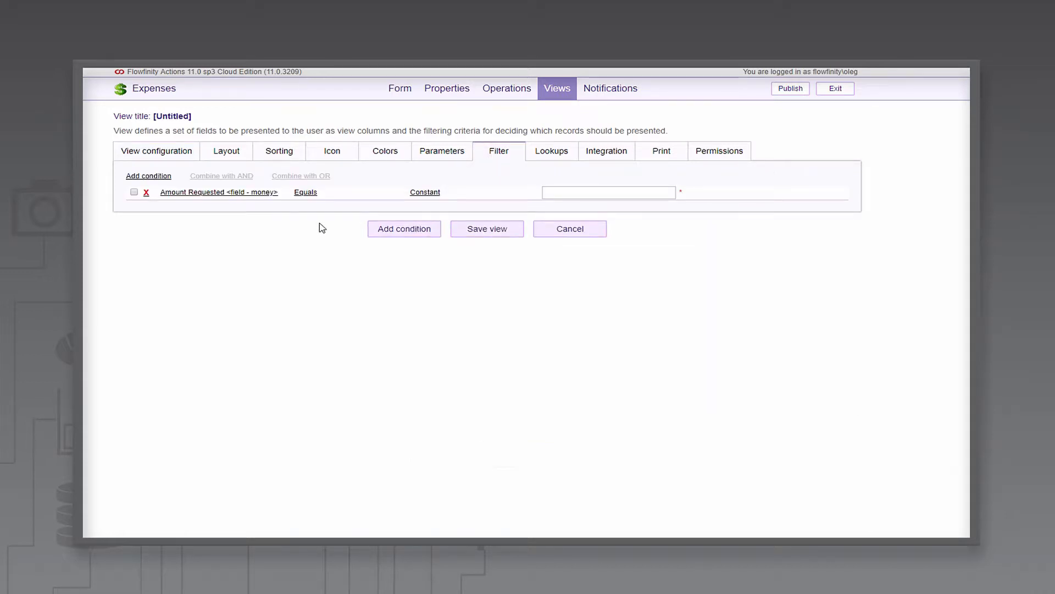
click(267, 196)
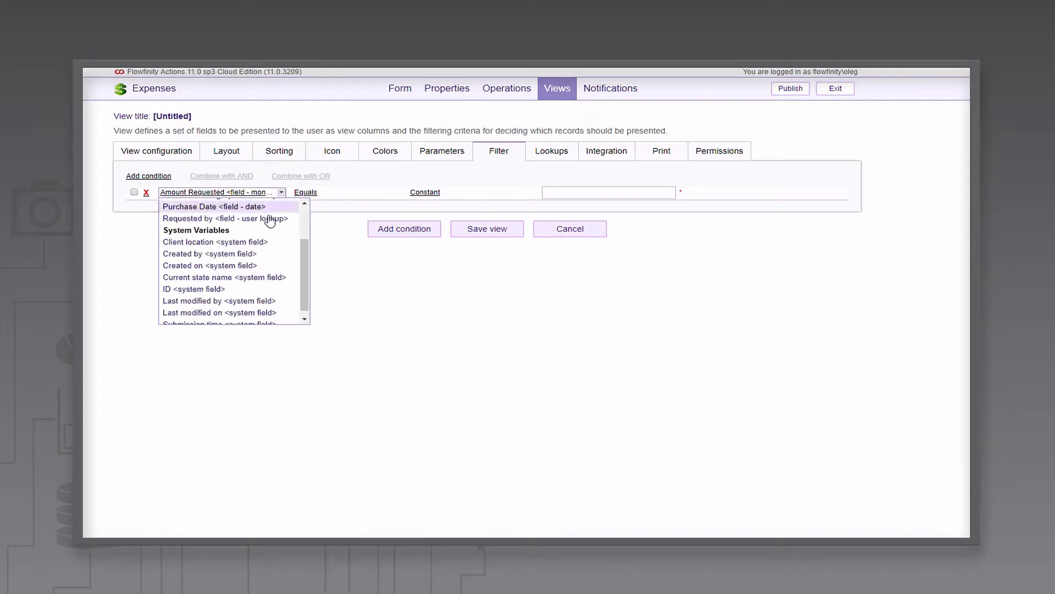
click(253, 279)
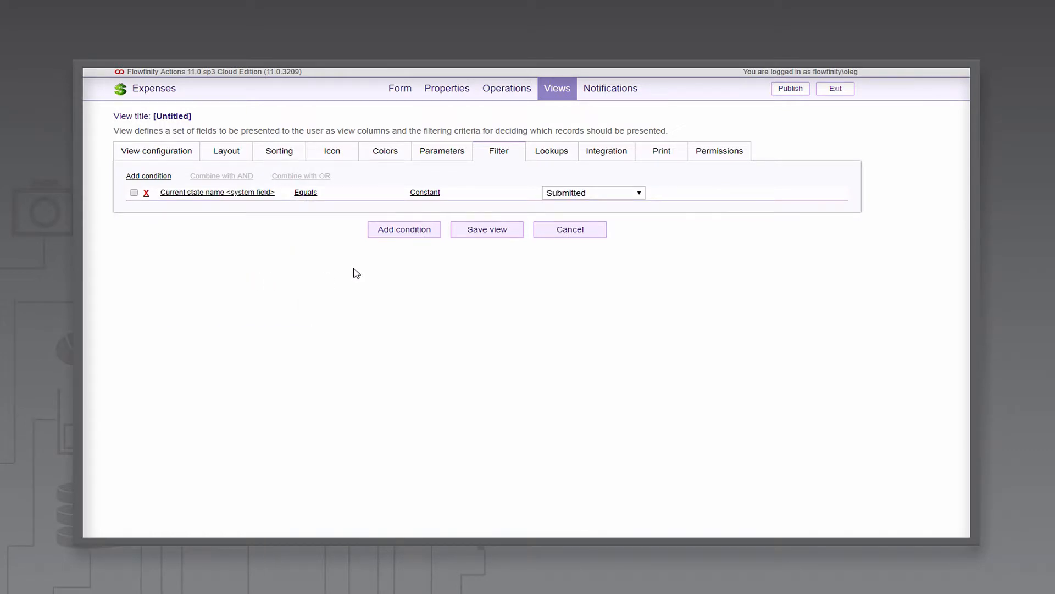
click(641, 194)
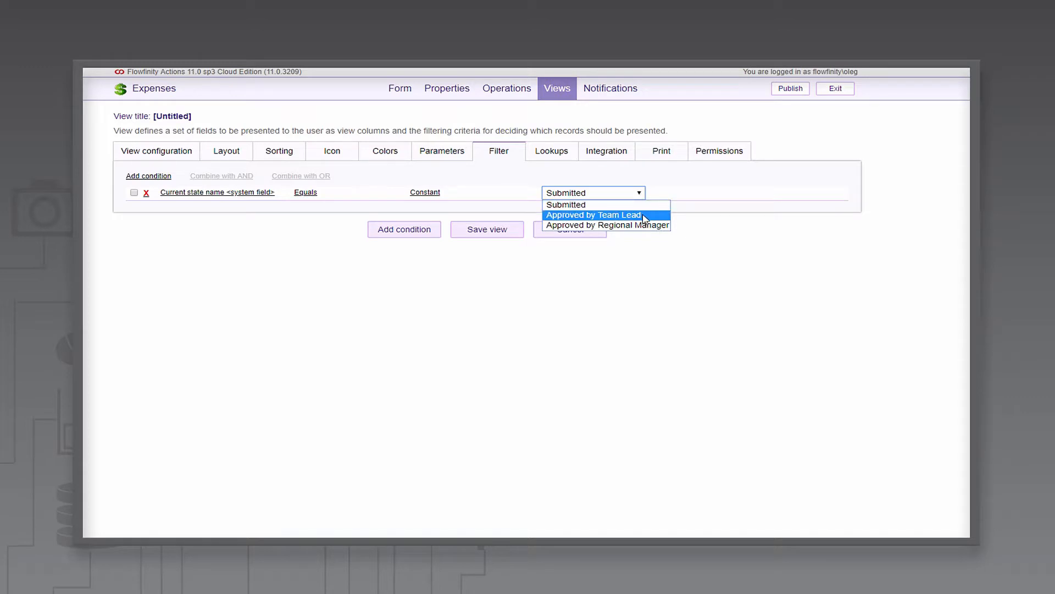
click(645, 218)
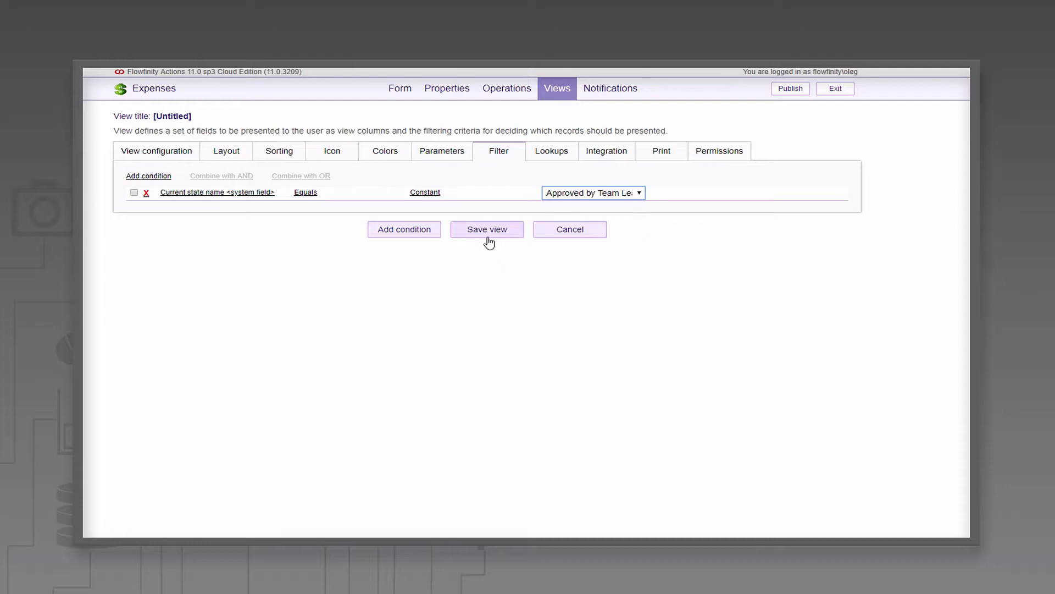
Step: Restrict the view's access to the Power User role only and save the view
click(720, 153)
click(497, 210)
click(131, 211)
click(131, 198)
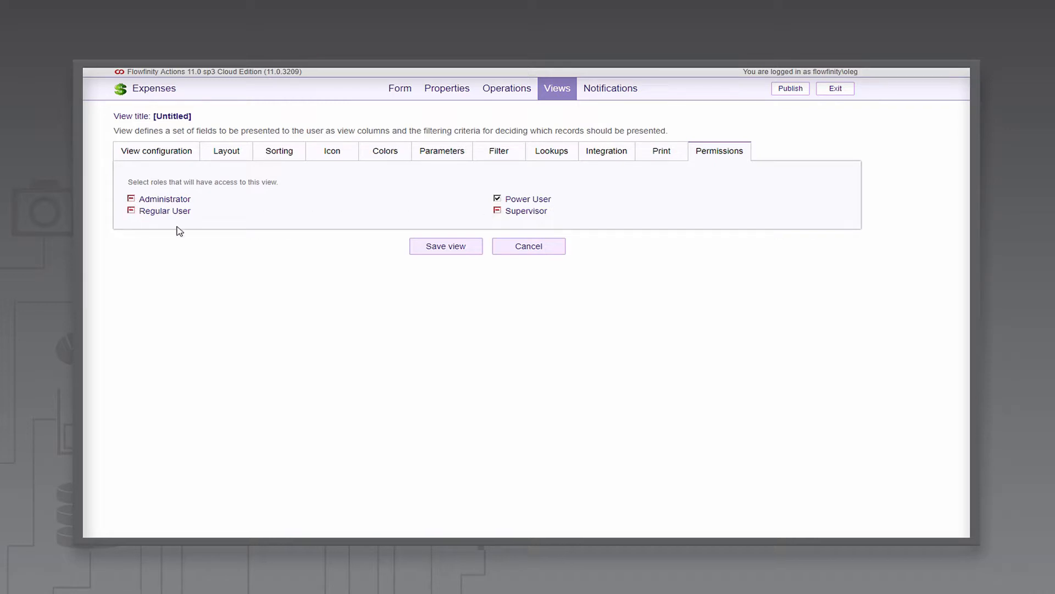
click(448, 249)
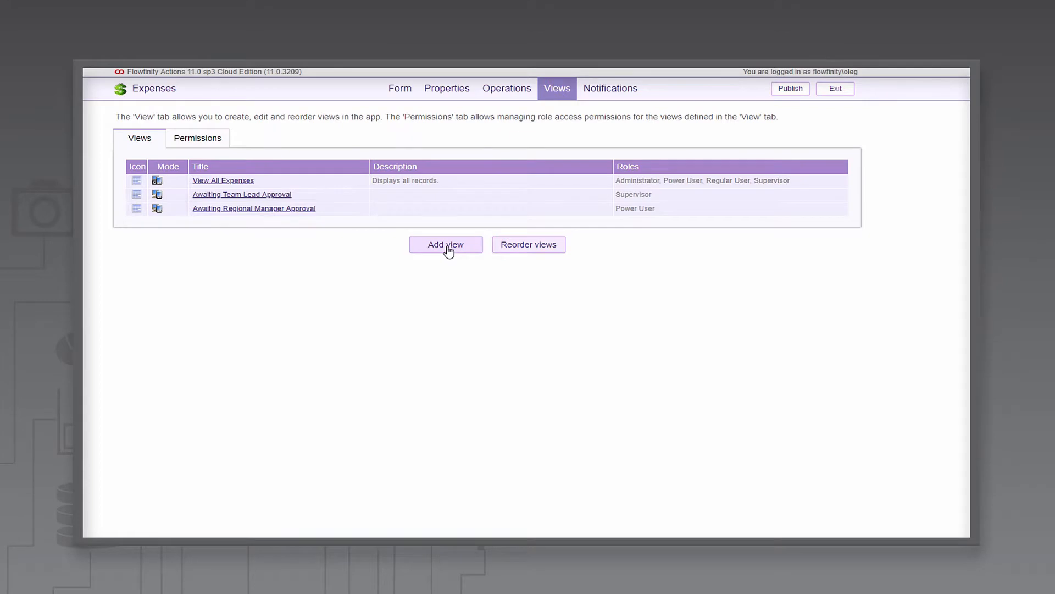
Step: Add a new operation titled "Submit Expense Form" of type Add
click(508, 89)
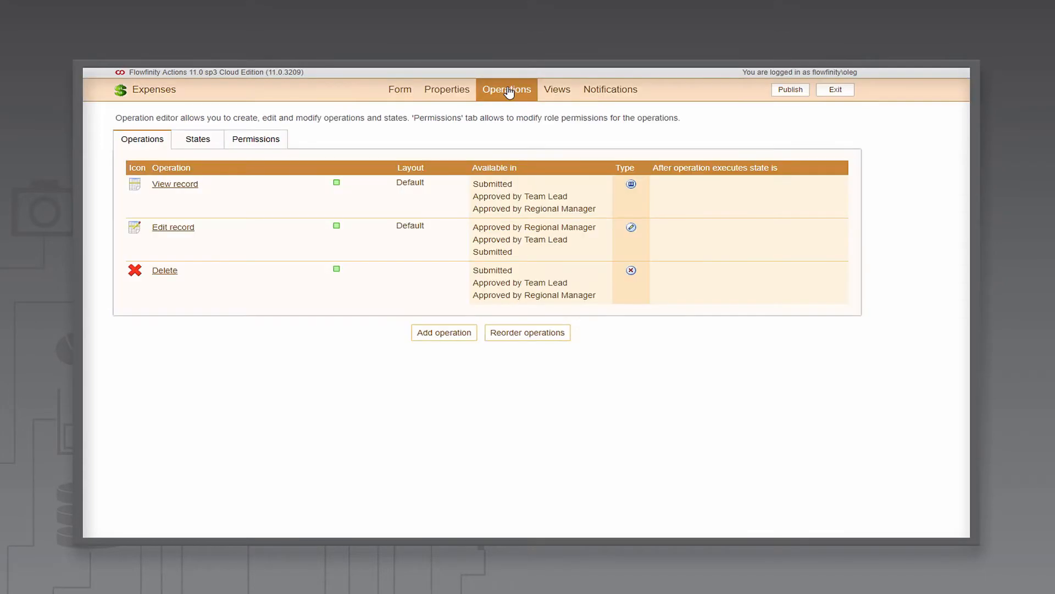
click(444, 333)
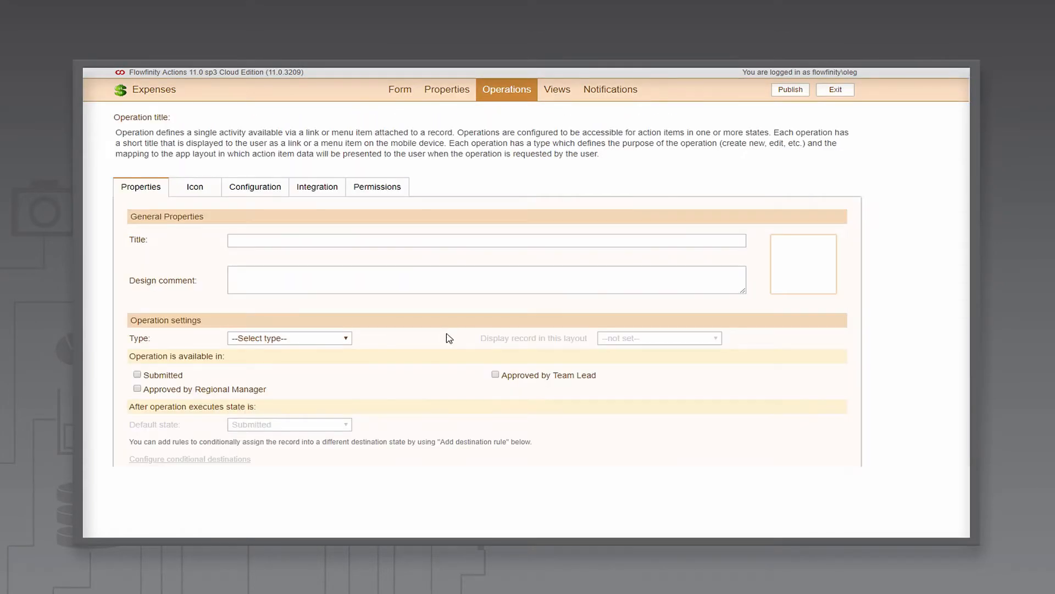
click(513, 240)
text(Submit Expense Form)
click(352, 337)
click(293, 177)
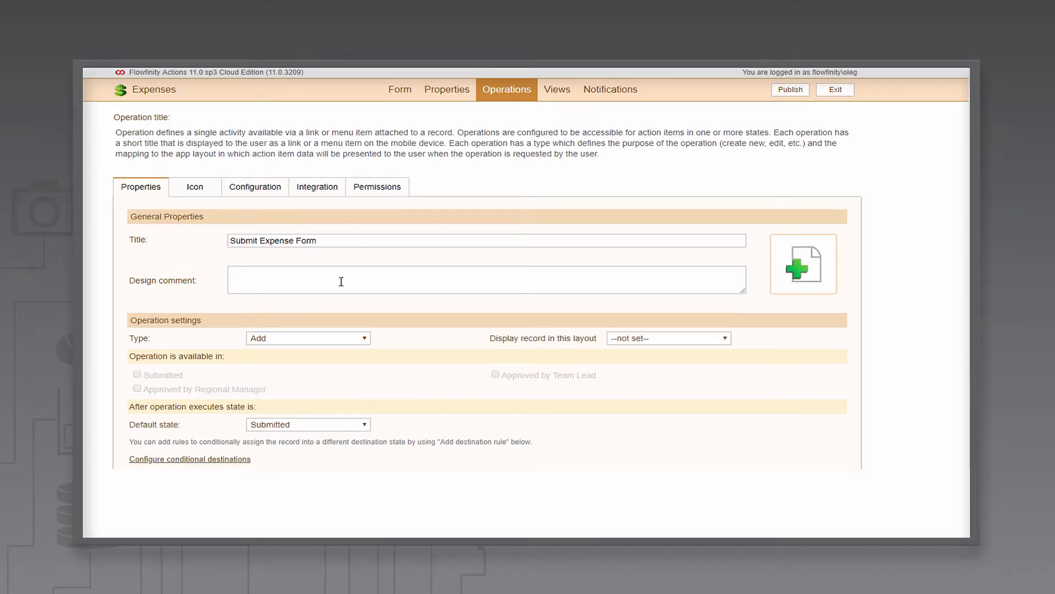
Step: Set the operation's default resulting state to Submitted
scroll(413, 393, down, 1)
click(365, 370)
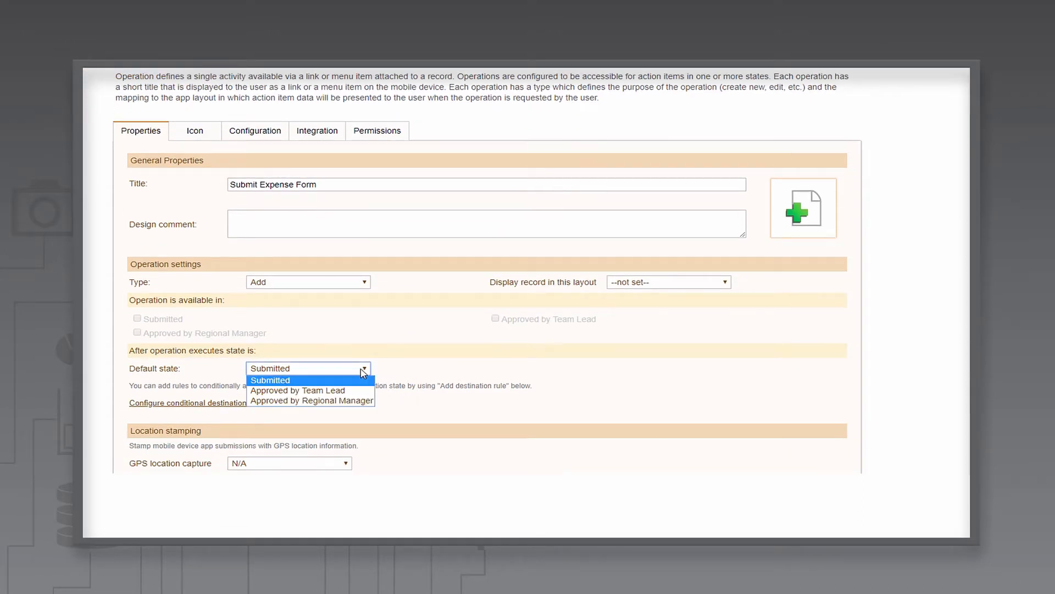
click(362, 381)
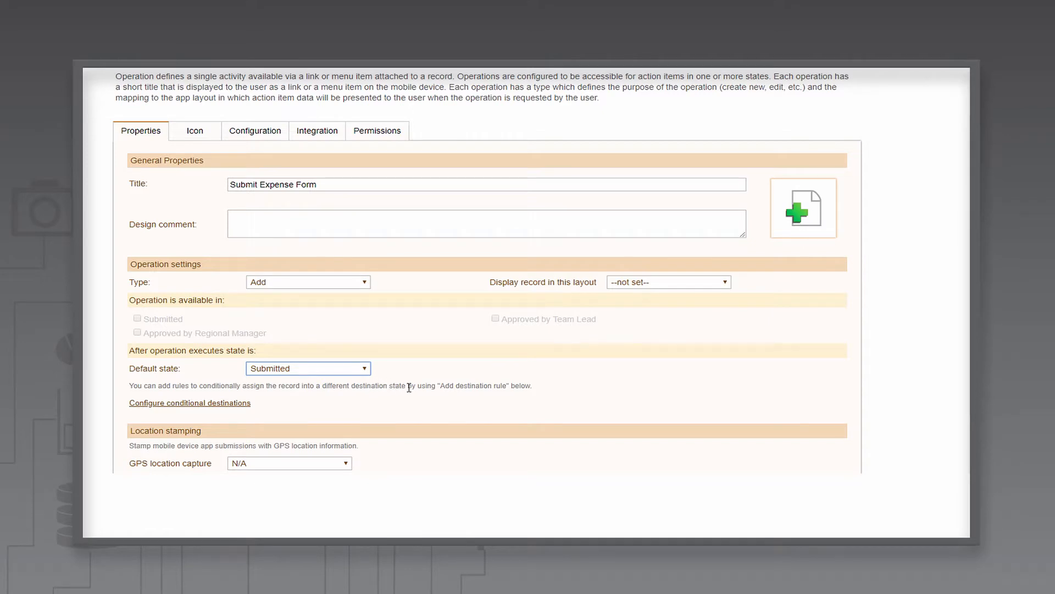
Step: Grant the operation to the Regular User role only and save it
scroll(439, 372, up, 1)
click(382, 189)
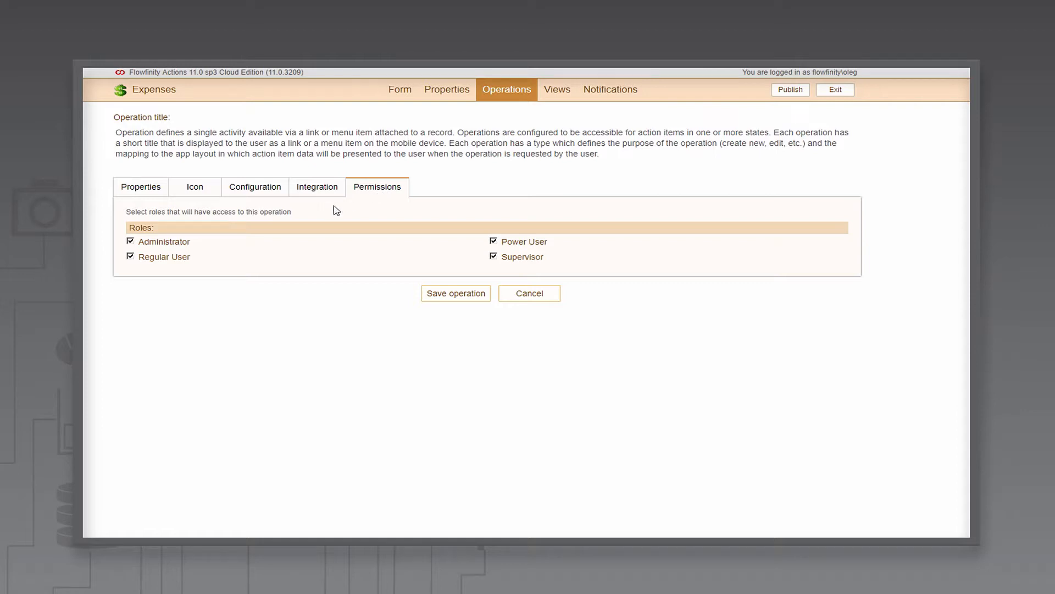
click(130, 241)
click(494, 242)
click(494, 256)
click(457, 295)
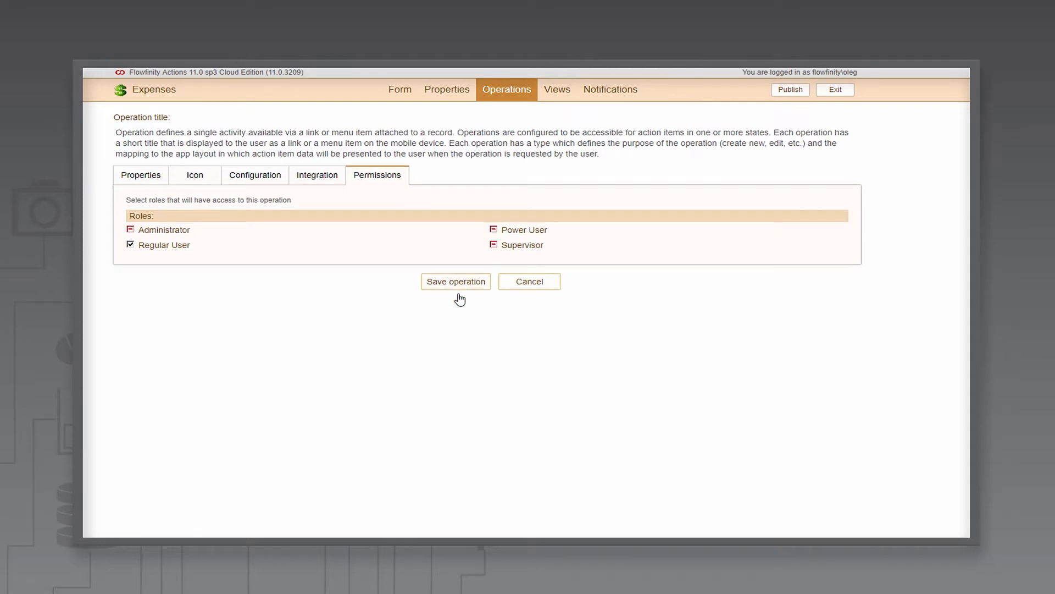
Step: Add another operation titled "Approve Expenses" of type Transition with design comment "For Team Leads"
click(441, 357)
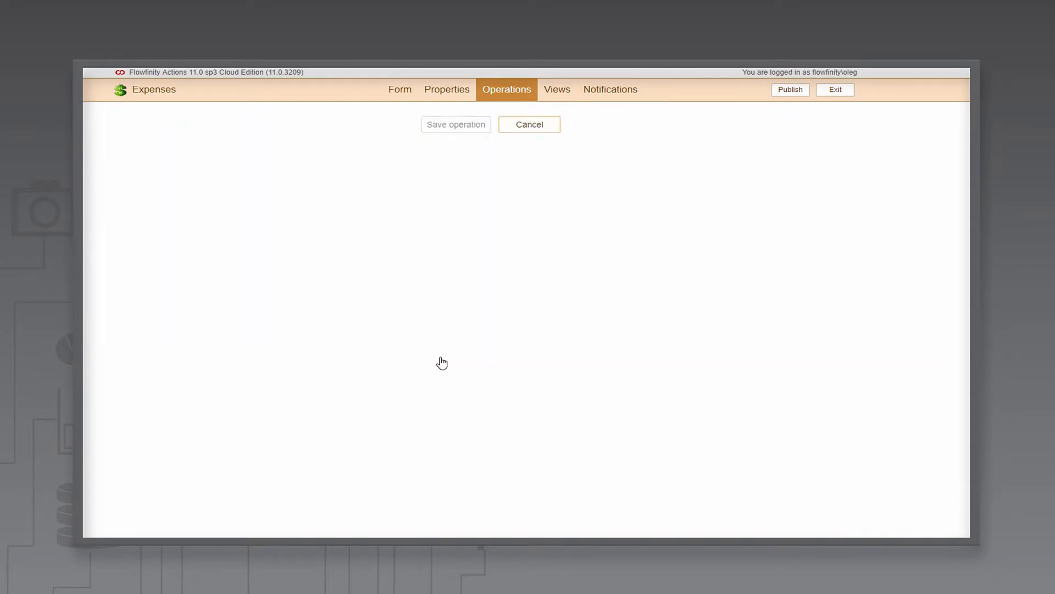
text(Approve Expenses)
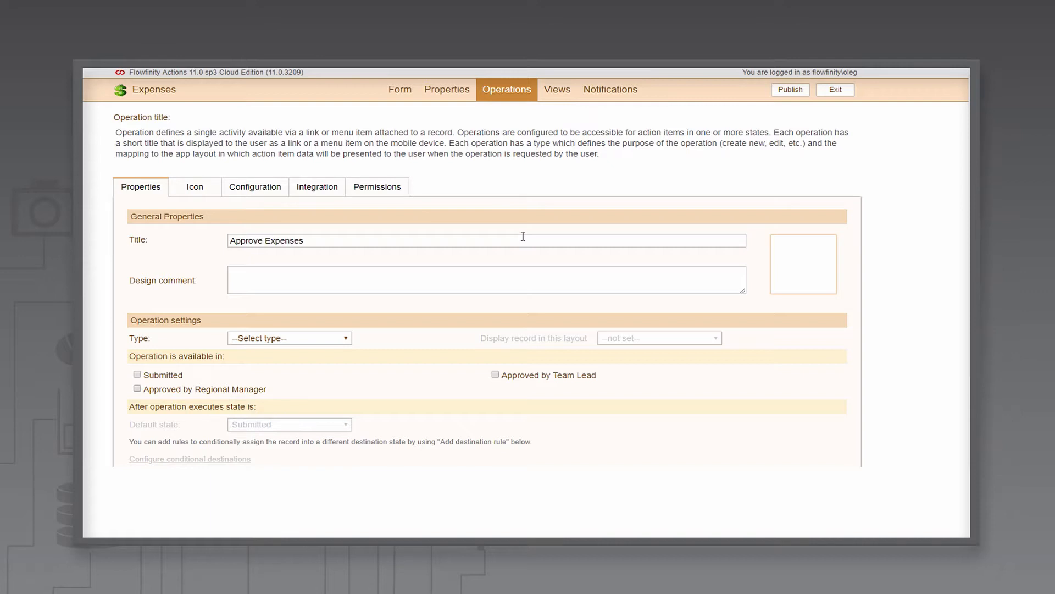
click(341, 338)
click(265, 217)
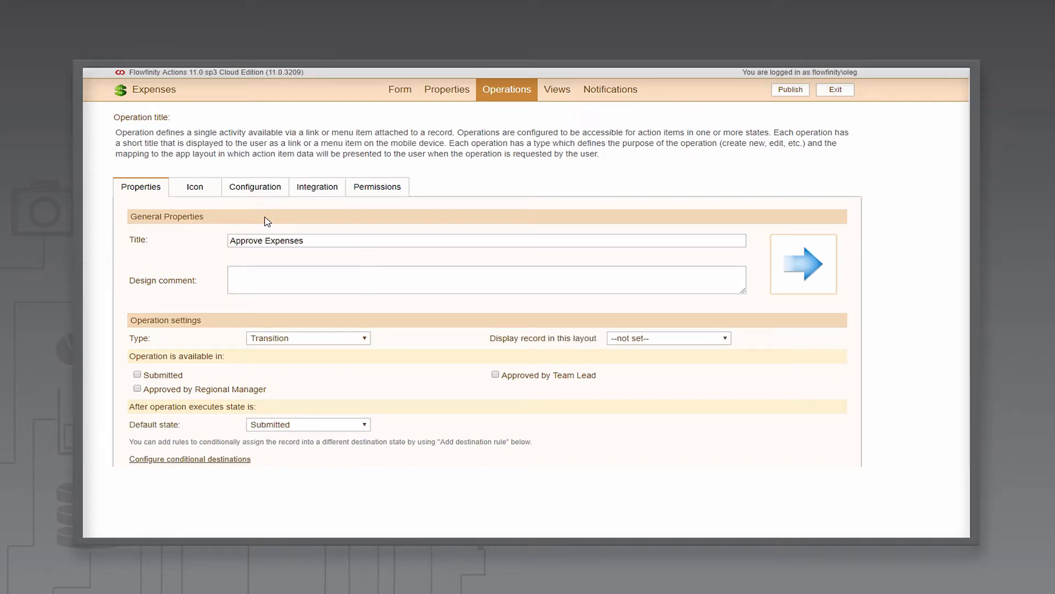
click(279, 280)
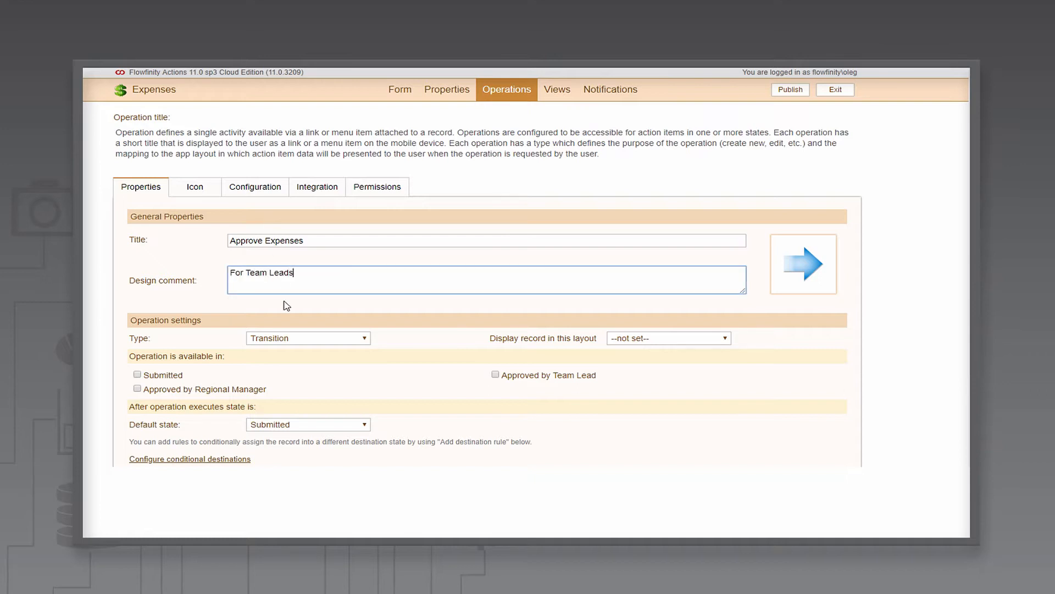
Step: Make the operation available in the Submitted state and set its resulting state to Approved by Team Lead
click(138, 375)
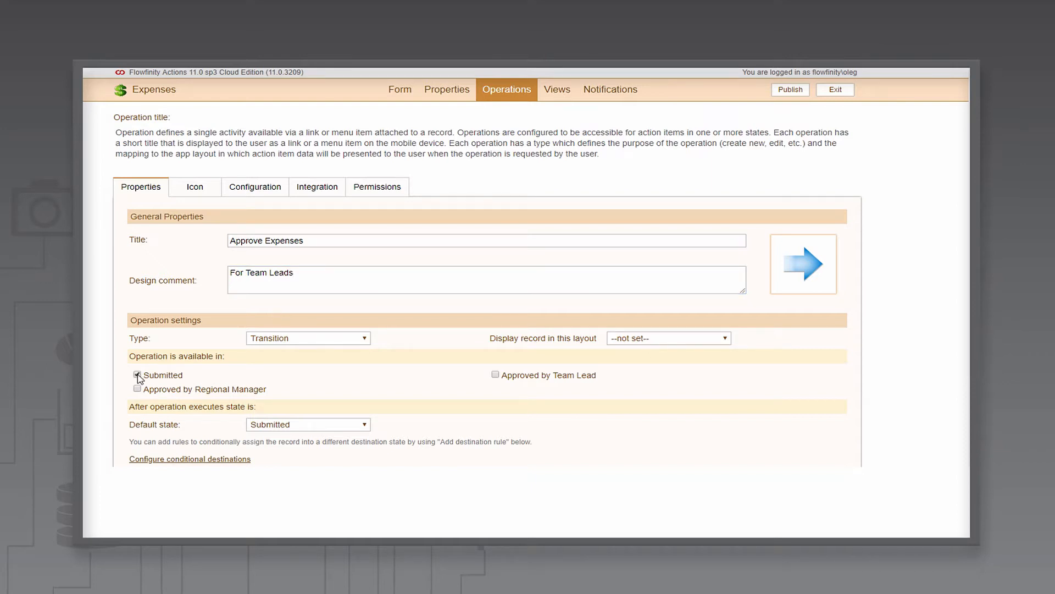
click(289, 428)
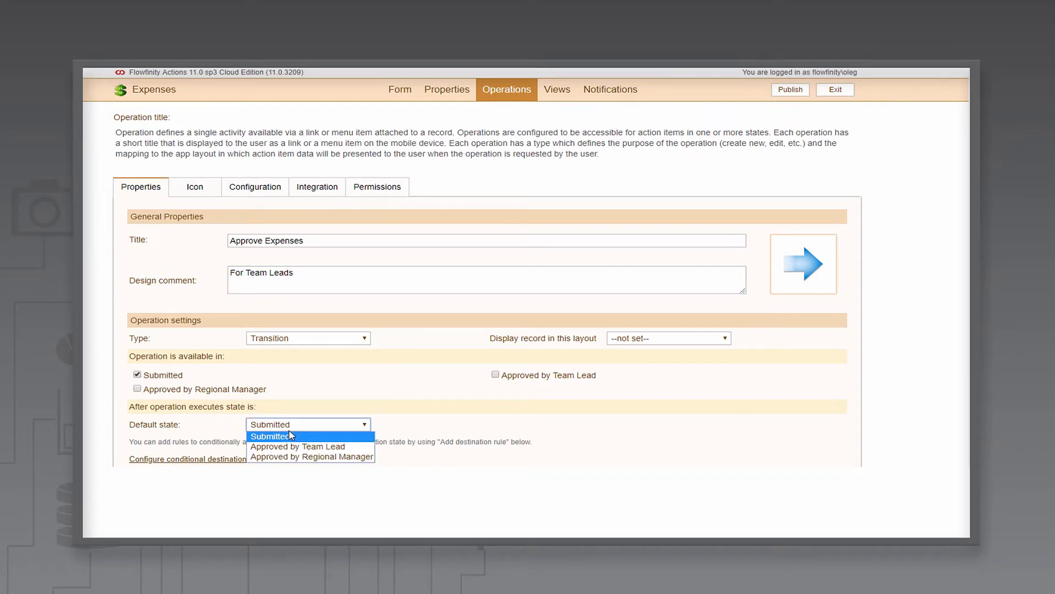
click(296, 447)
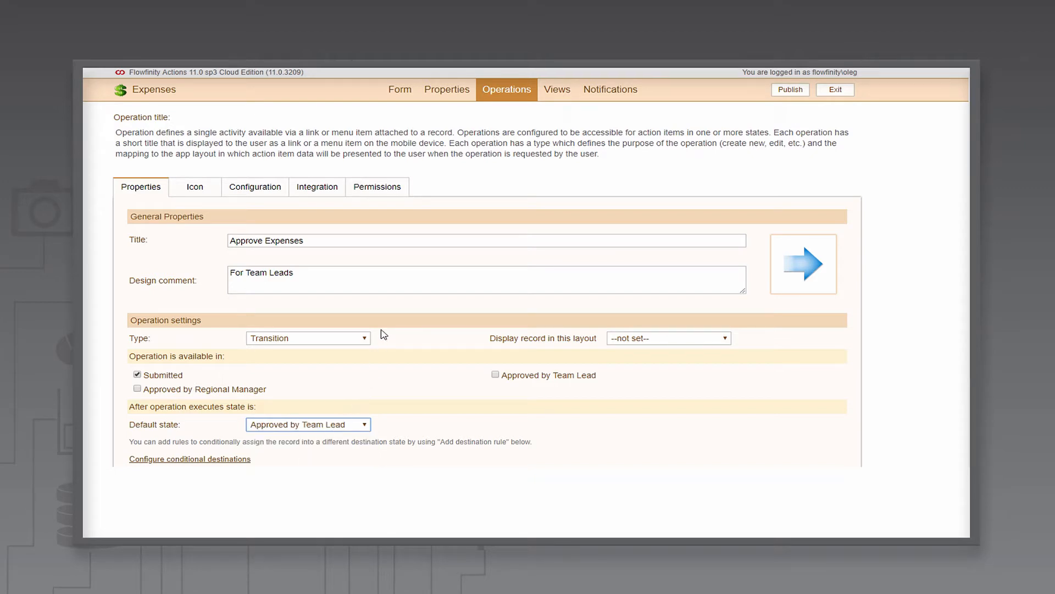
Step: Grant the operation to the Supervisor role only and save it
click(382, 193)
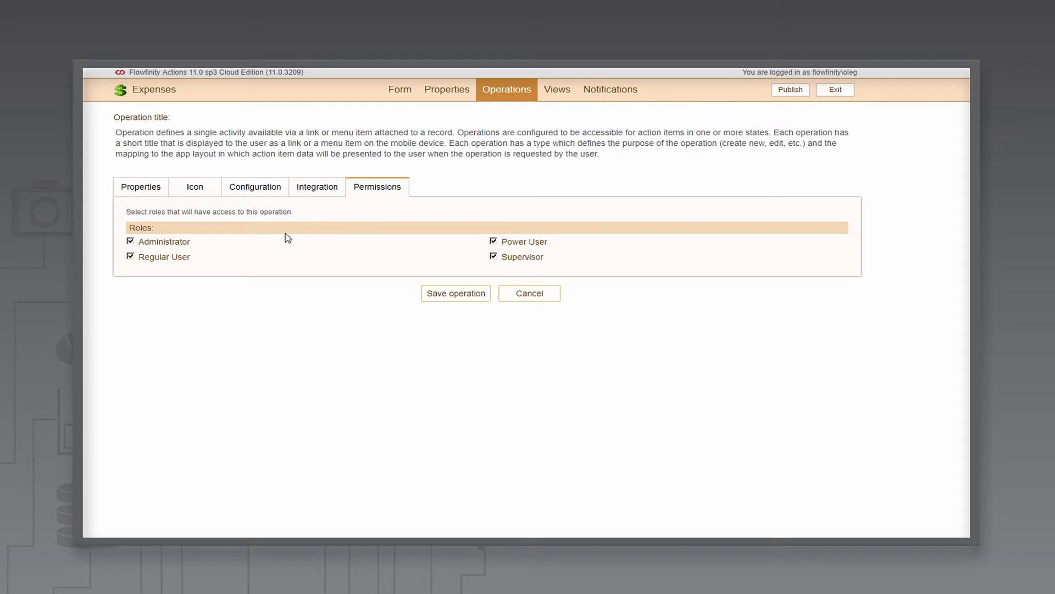
click(131, 241)
click(131, 256)
click(493, 241)
click(455, 297)
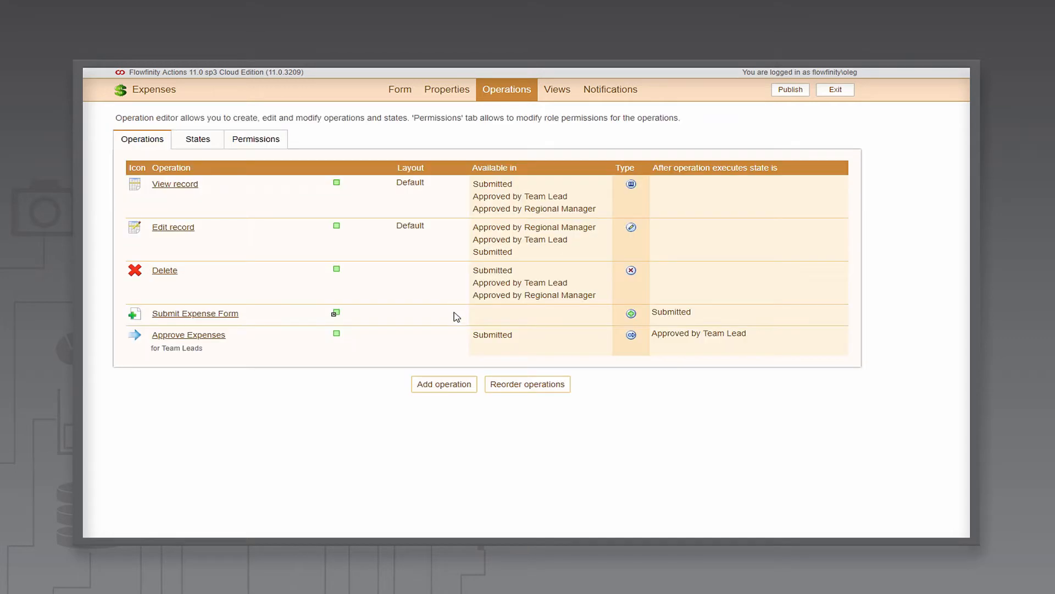
Step: Add another operation titled "Approve Expense" of type Transition with design comment "For Regional Managers"
click(442, 383)
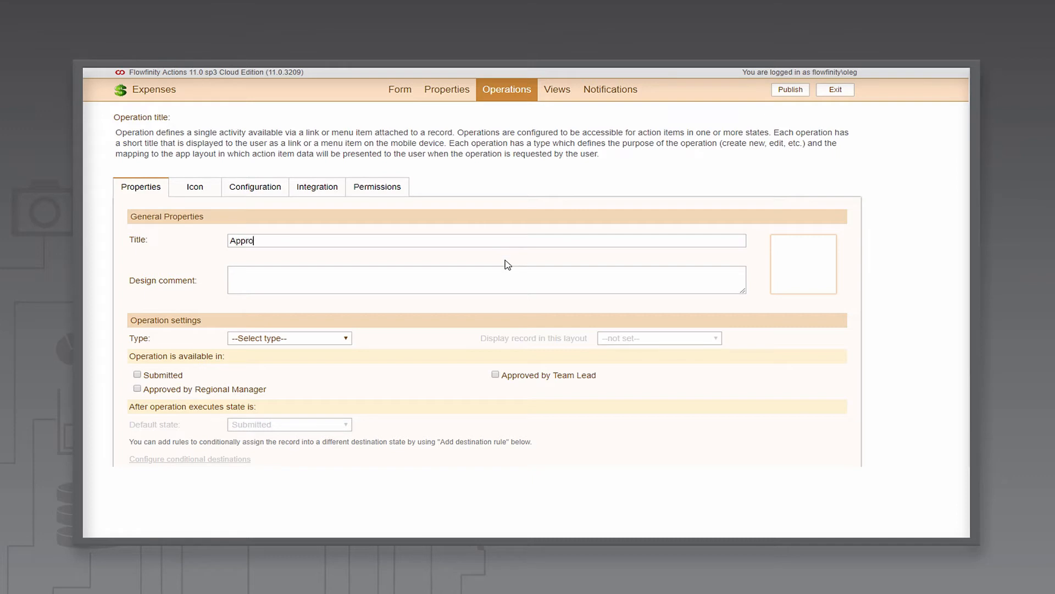
text(Approve Expense)
click(476, 275)
text(For Regional Managers)
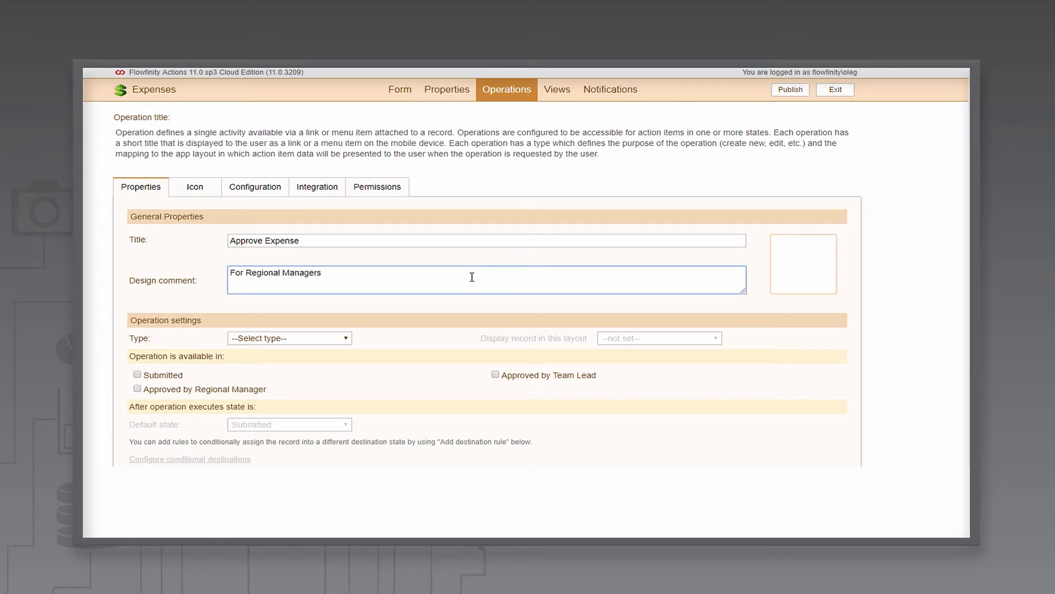
click(341, 338)
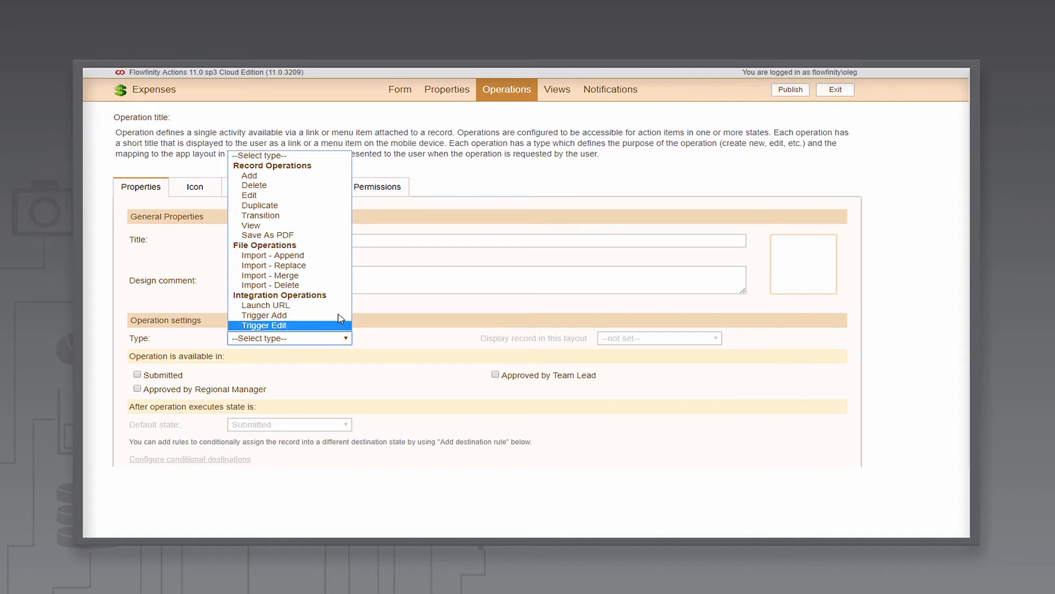
click(307, 215)
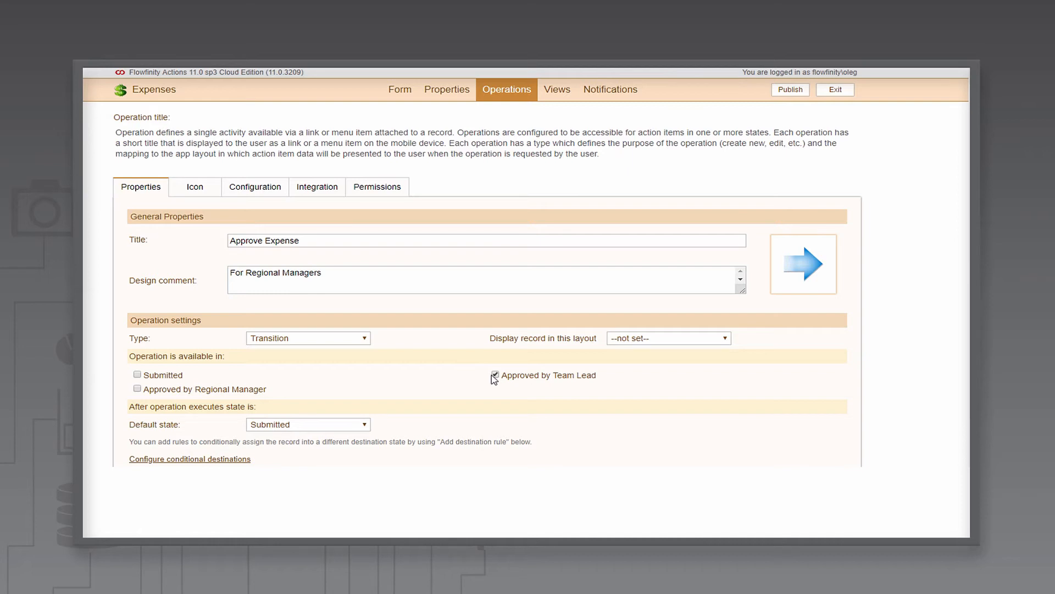
Step: Make the operation available in the Approved by Team Lead state and set its resulting state to Approved by Regional Manager
click(365, 426)
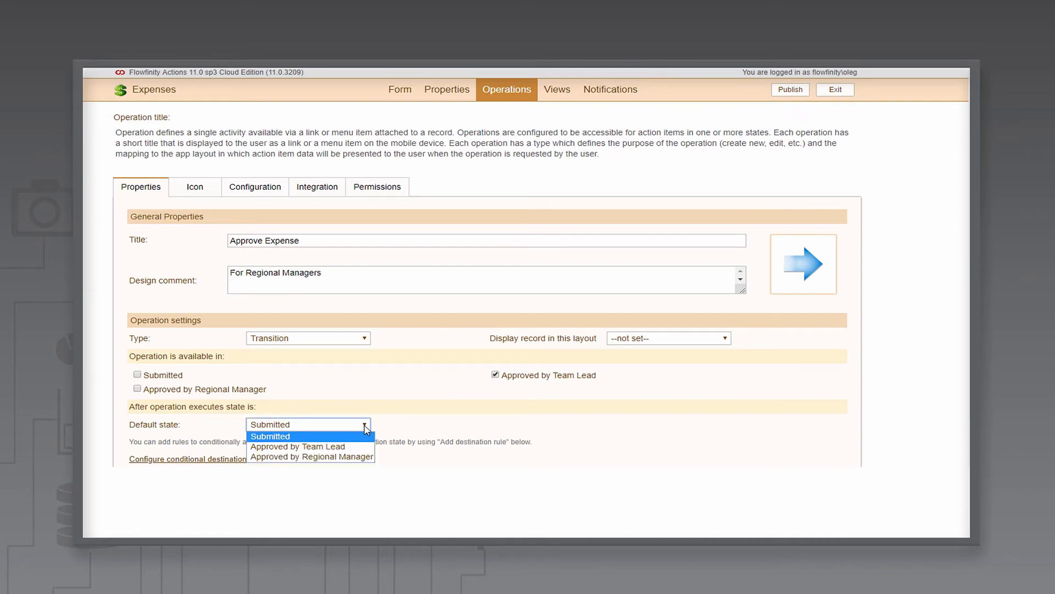
click(360, 457)
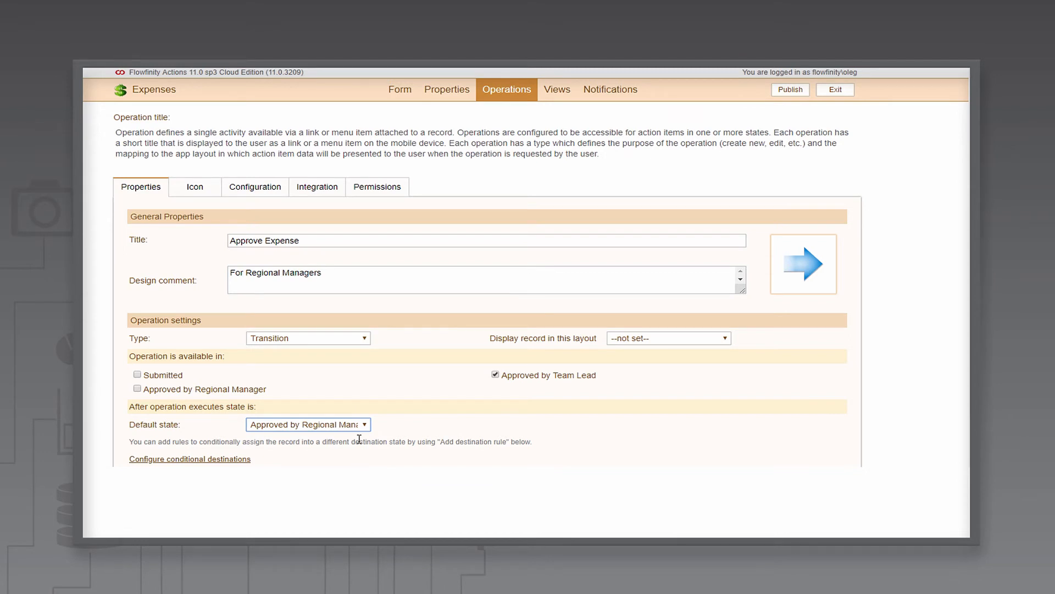
Step: Grant the operation to the Power User role only and save it
click(379, 192)
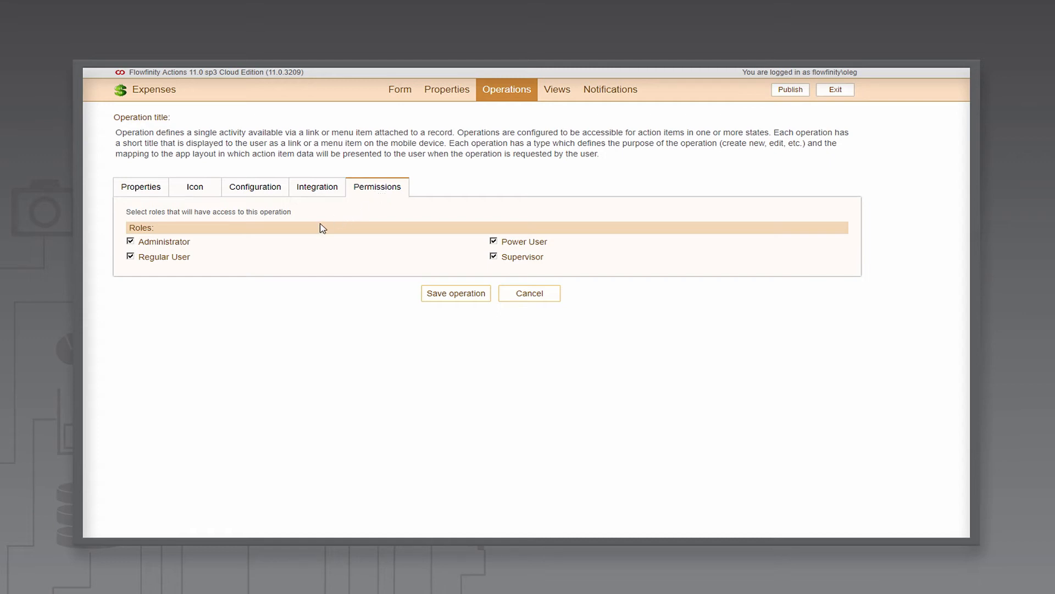
click(130, 242)
click(131, 257)
click(494, 257)
click(456, 298)
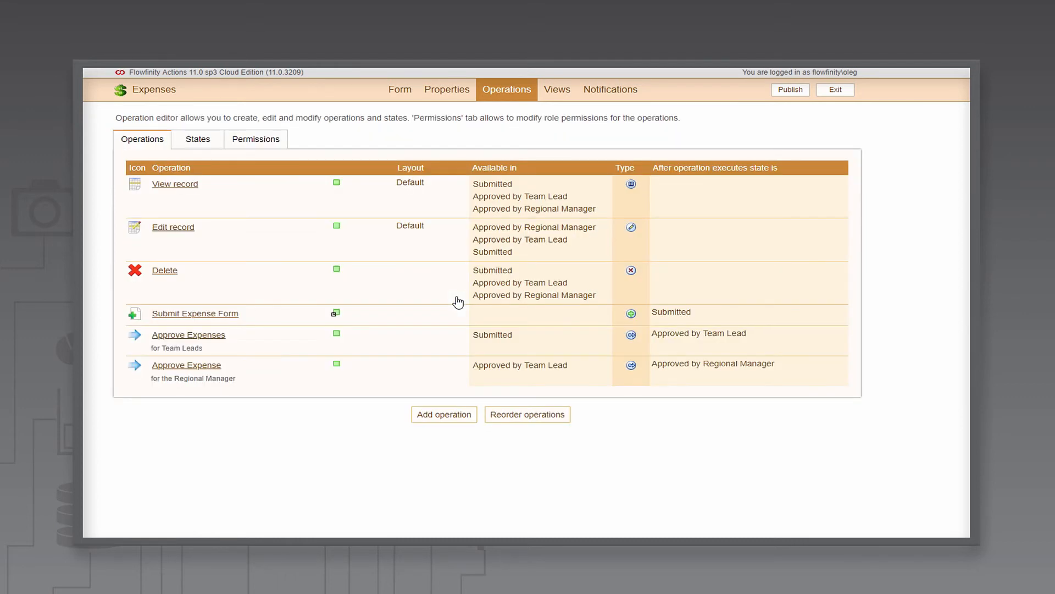
Step: Publish the app without a comment and submit the open expense record form
click(782, 94)
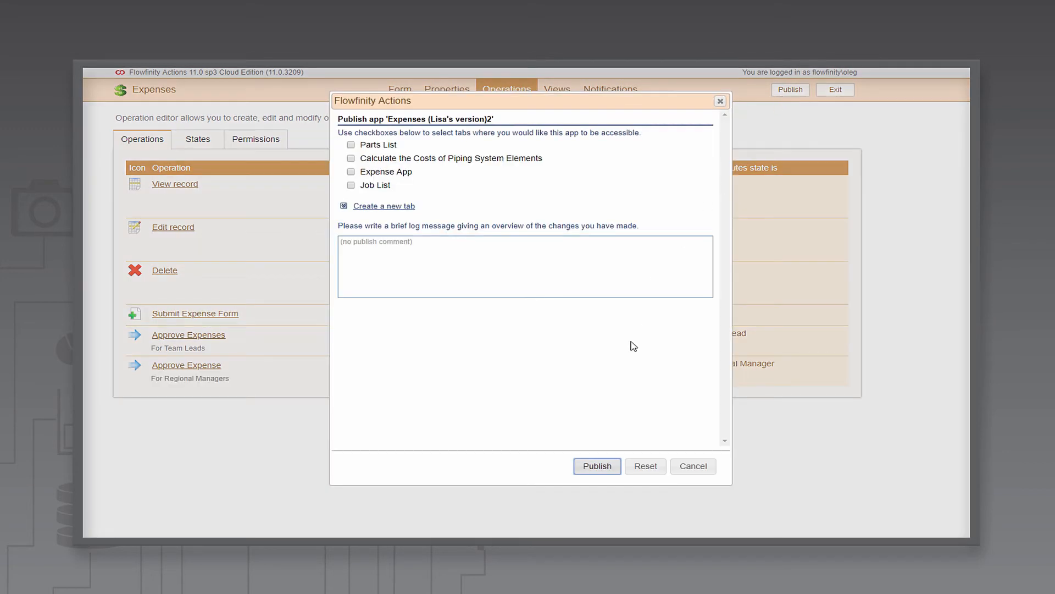
click(596, 470)
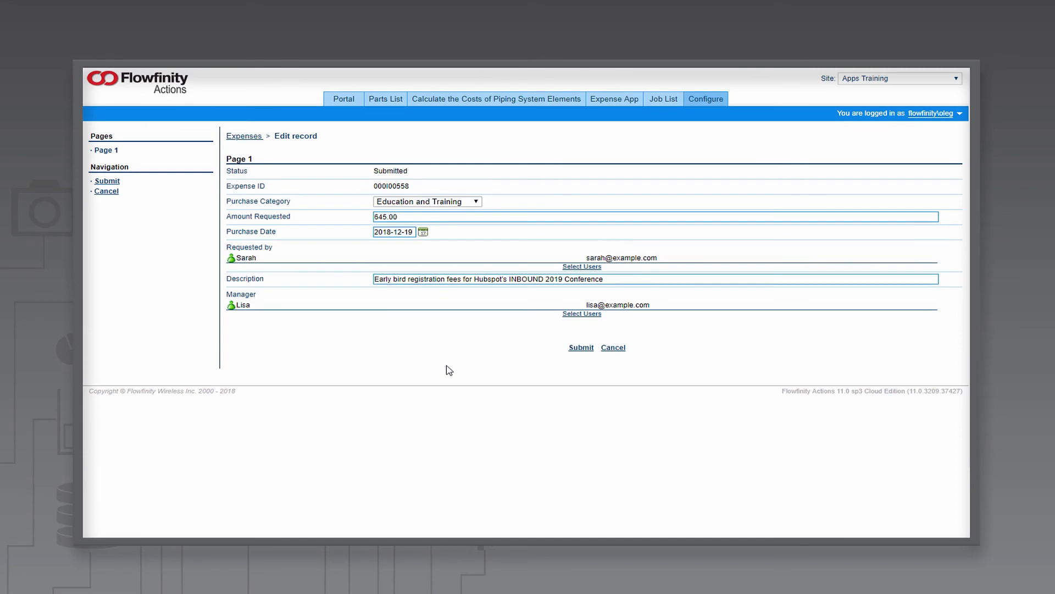
click(581, 348)
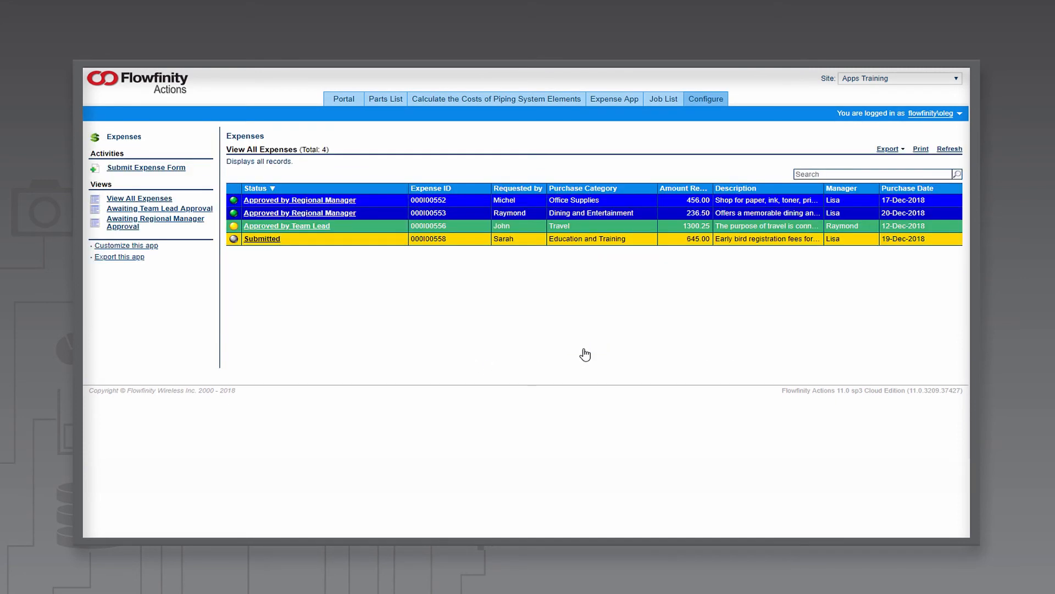
Step: Approve the 645.00 Education and Training expense with Approve Expenses, then with Approve Expense
click(318, 240)
click(314, 252)
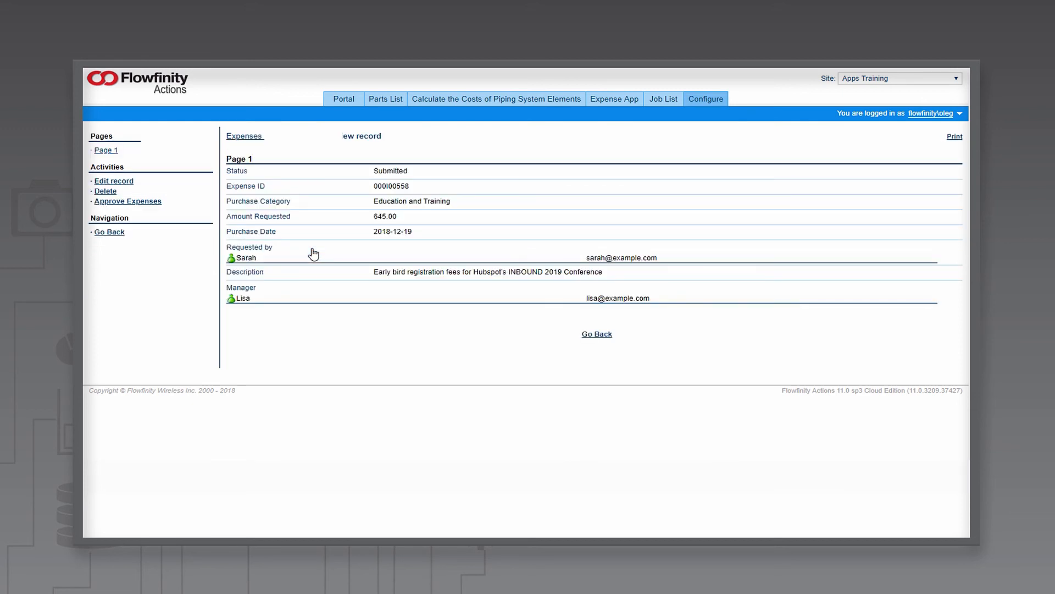
click(146, 203)
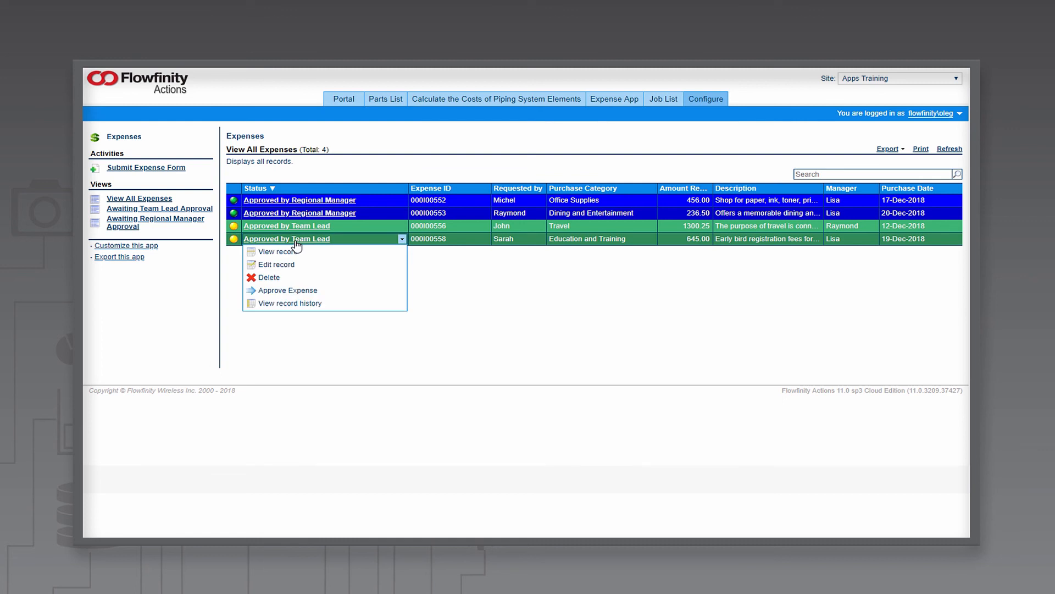
click(297, 290)
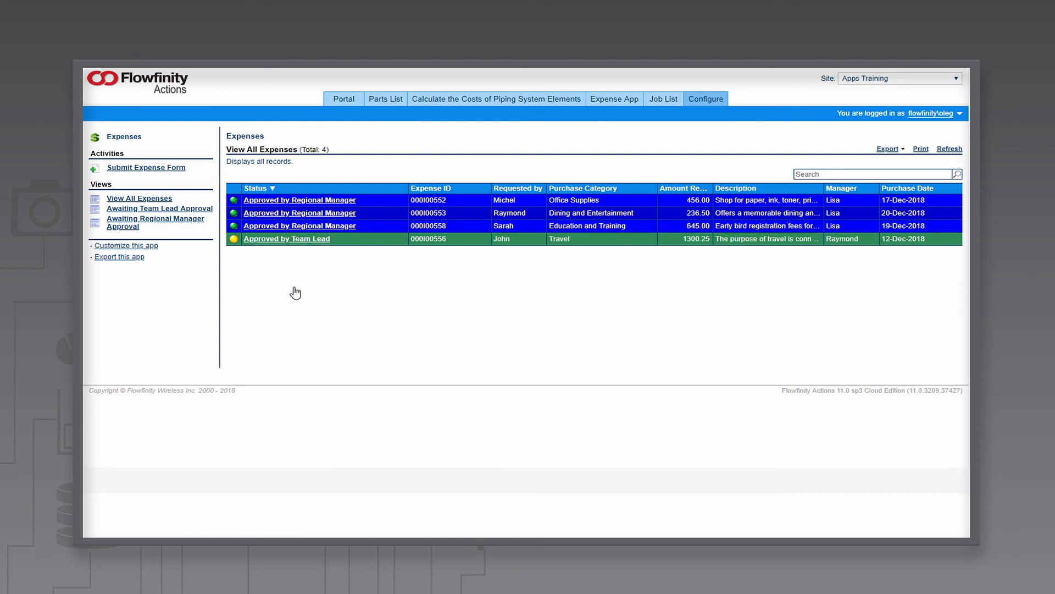